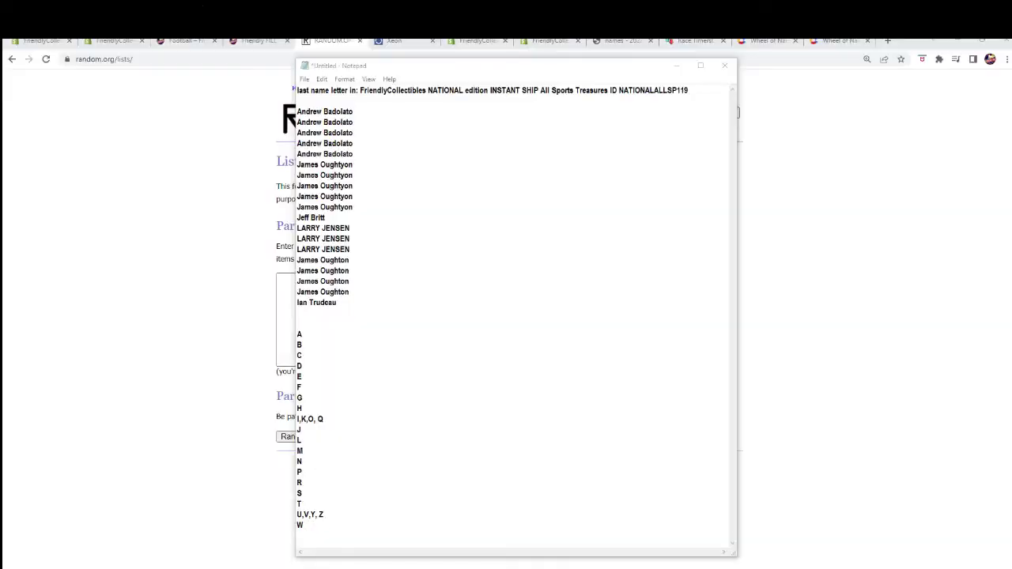
Copy the full block of owner names from the Notepad list into the List Randomizer's item field in the browser.
mouse_move(336, 306)
left_mouse_down()
mouse_move(301, 192)
mouse_move(297, 111)
mouse_move(332, 144)
mouse_move(337, 303)
left_mouse_up()
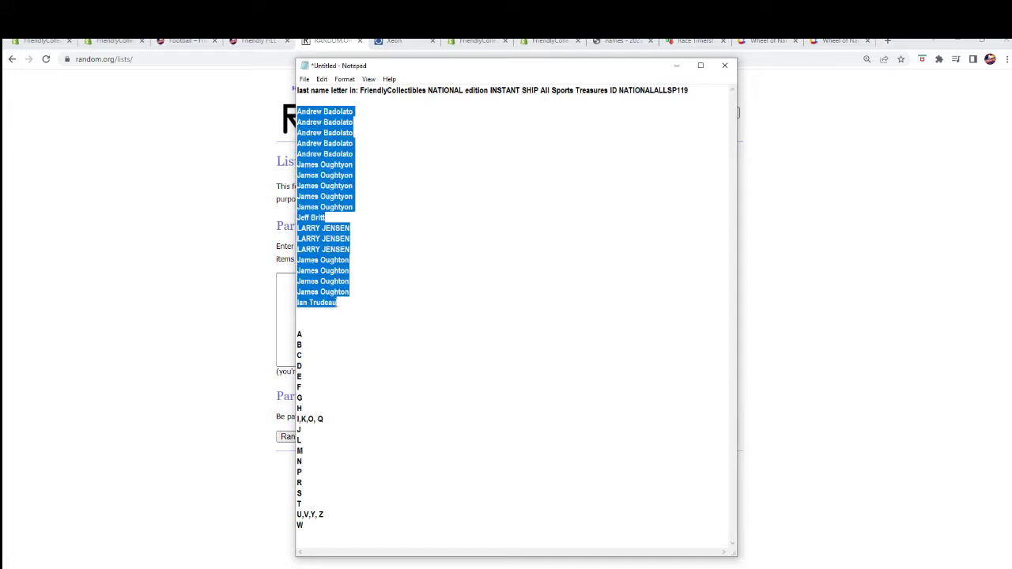
right_click(323, 281)
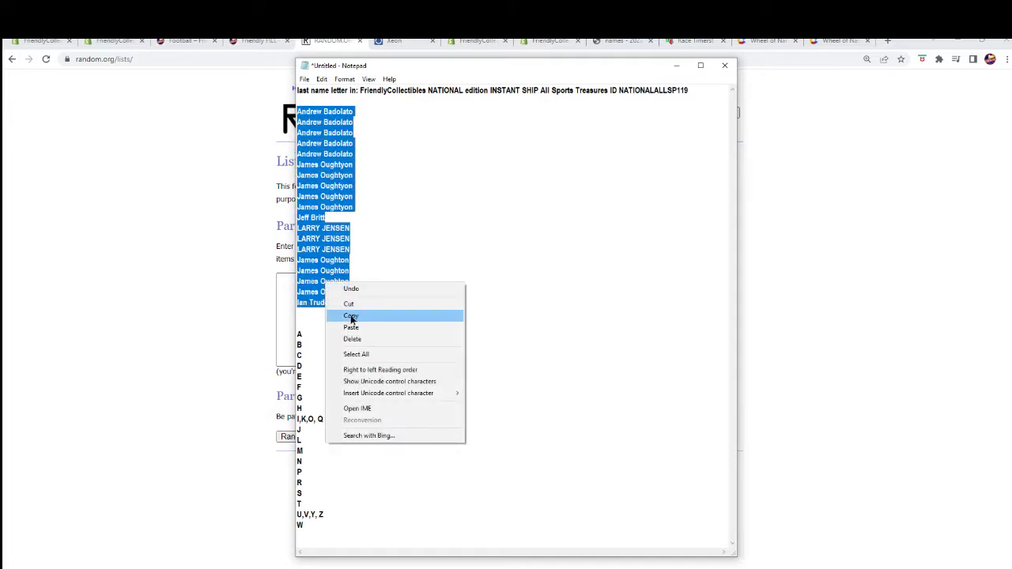
left_click(350, 316)
left_click(287, 302)
right_click(286, 291)
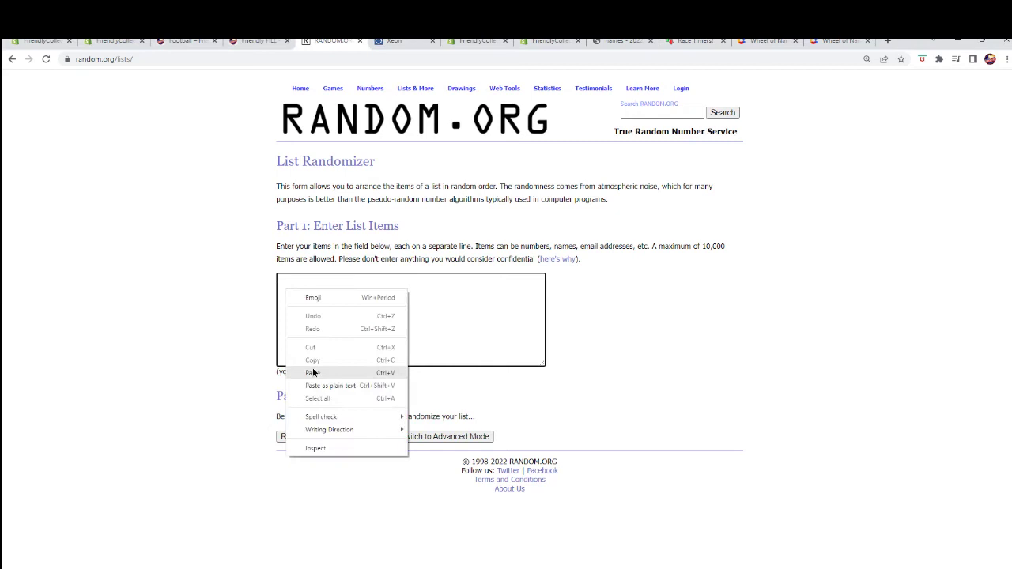
left_click(312, 373)
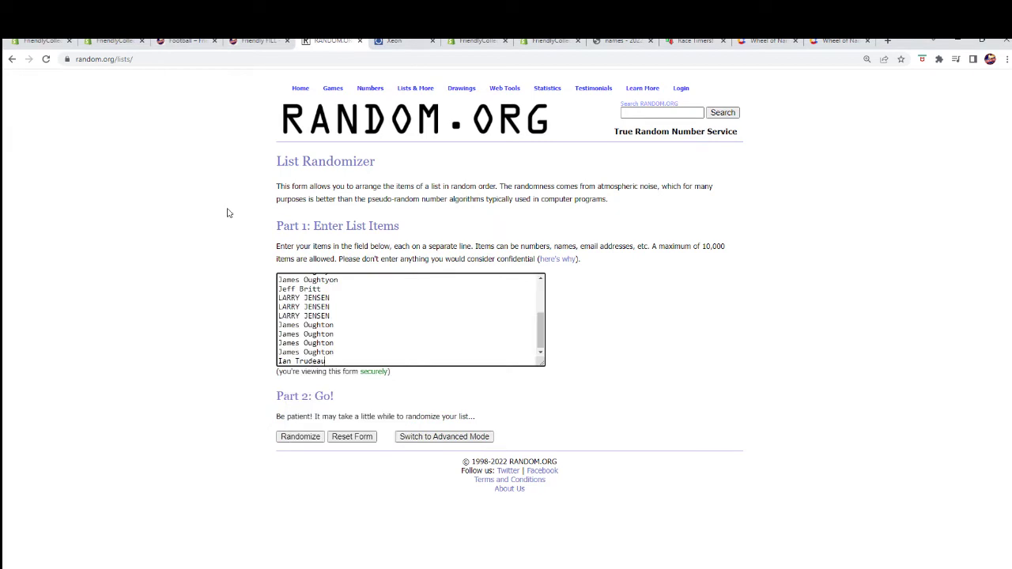
Randomize the owner names list seven times in total.
left_click(297, 439)
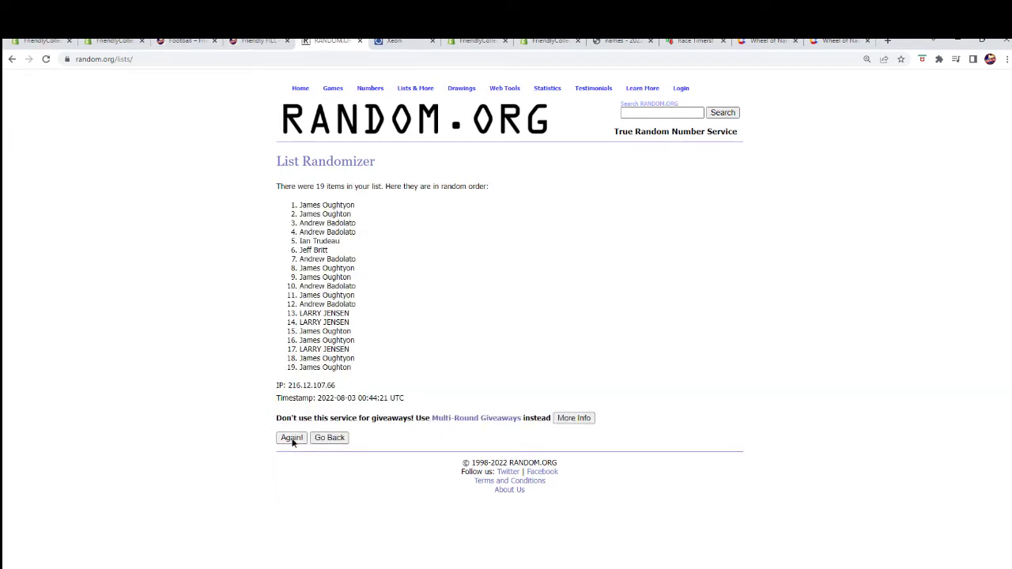
left_click(288, 457)
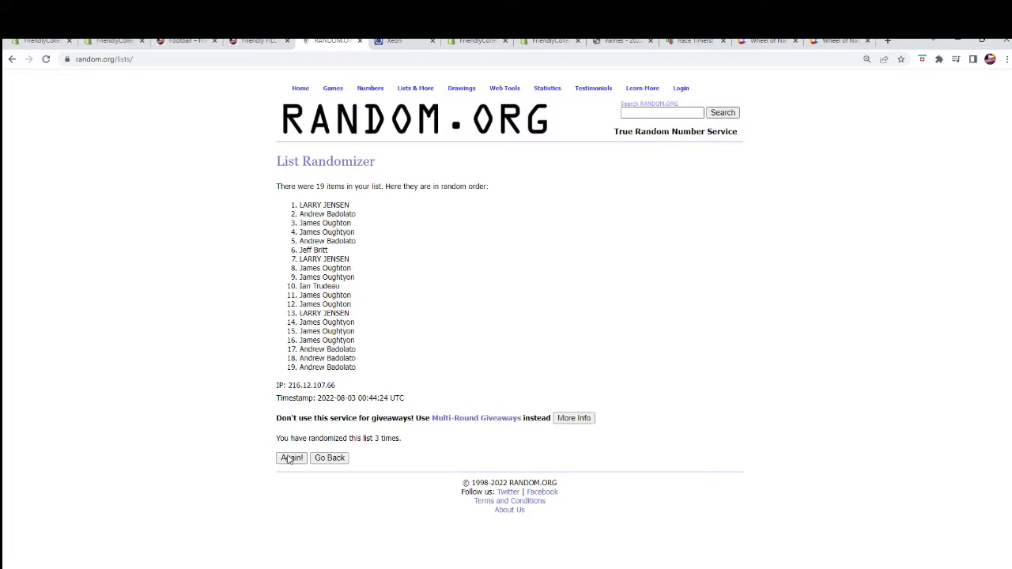
left_click(289, 457)
left_click(289, 458)
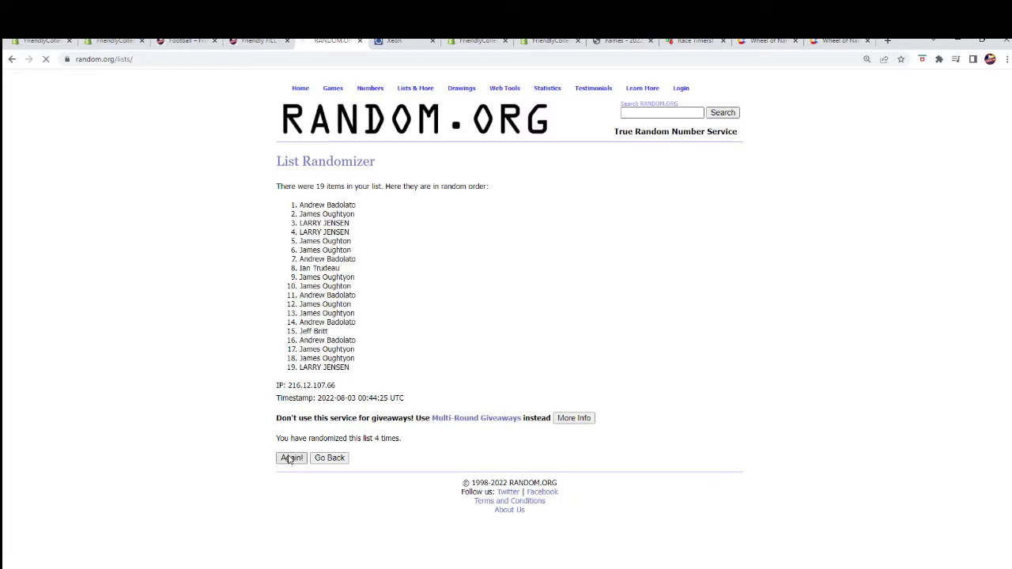
left_click(288, 458)
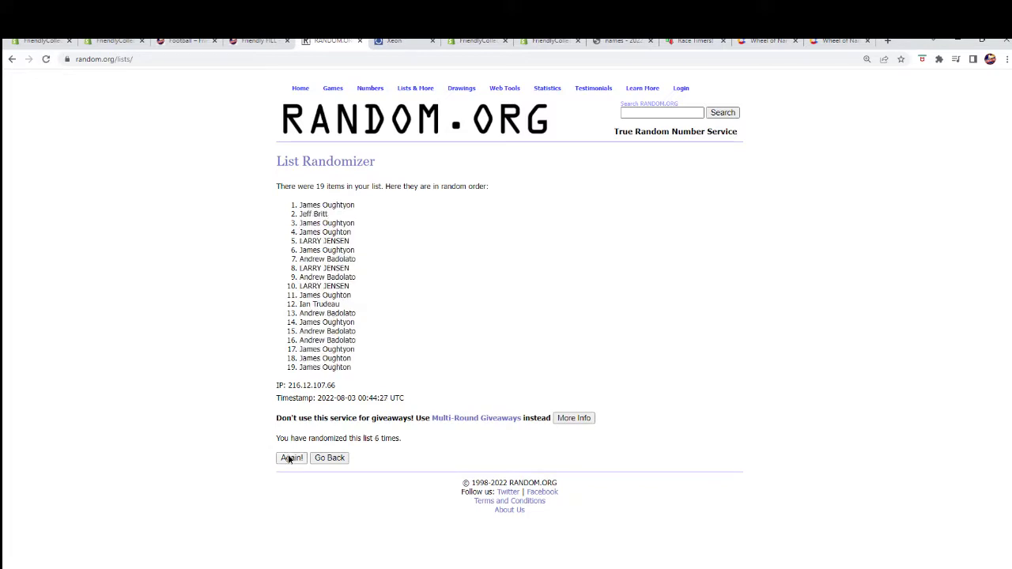
left_click(289, 458)
Copy the randomized names and paste them as Text into the Excel sheet's Owner Names column from A2, leaving B2 selected.
left_click_drag(353, 368, 300, 204)
right_click(302, 205)
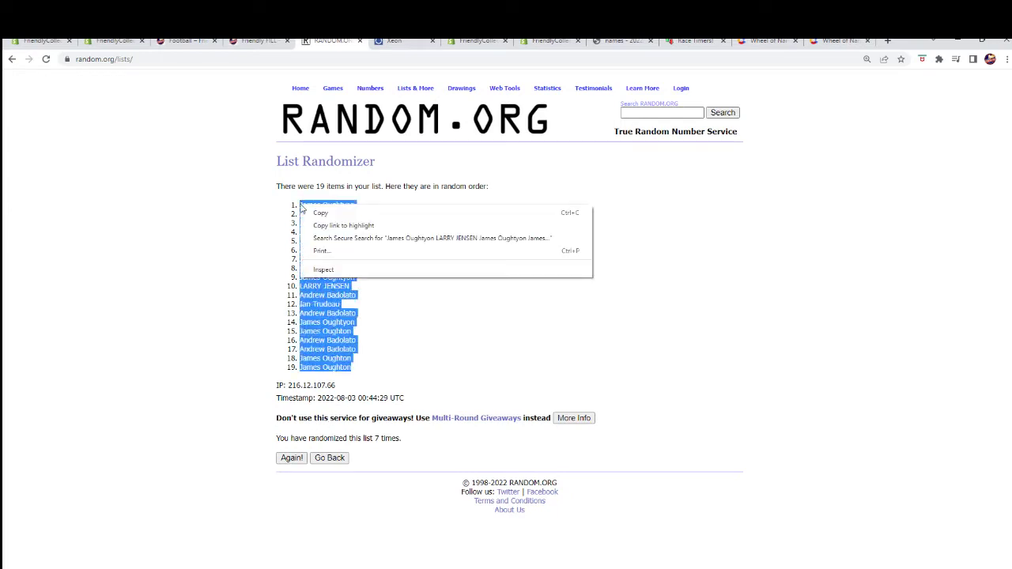
left_click(319, 213)
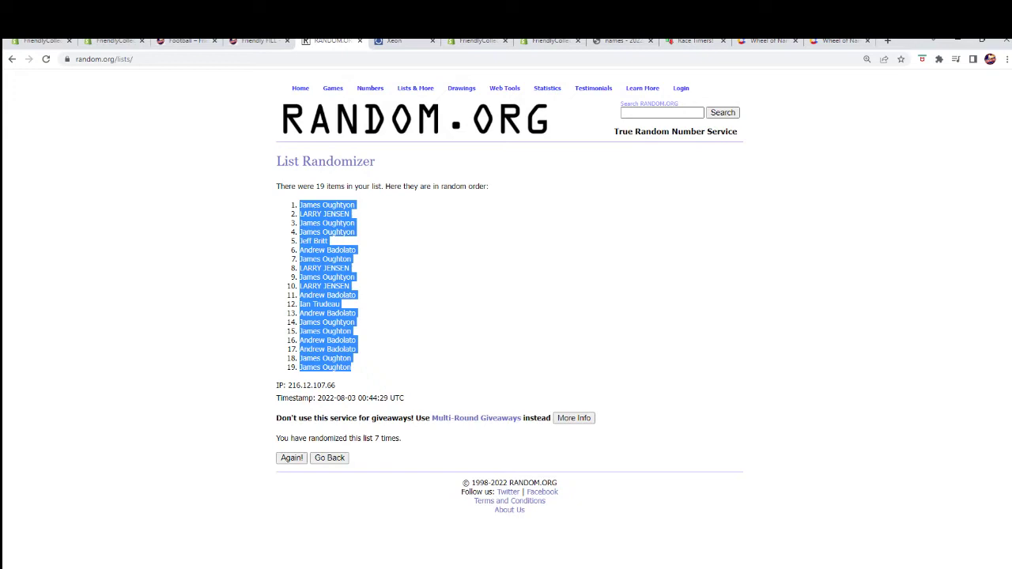
mouse_move(145, 567)
left_click(209, 552)
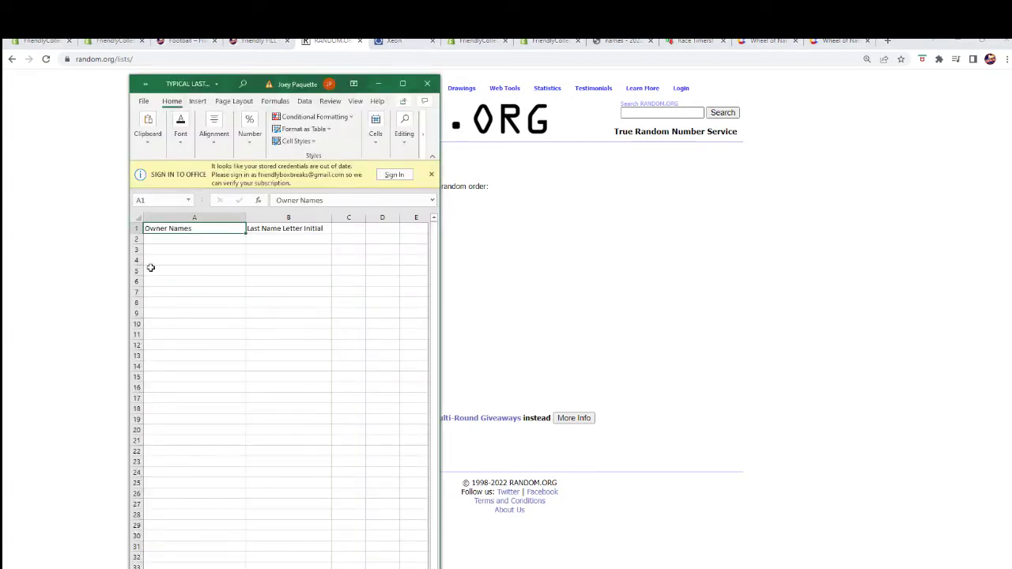
right_click(151, 239)
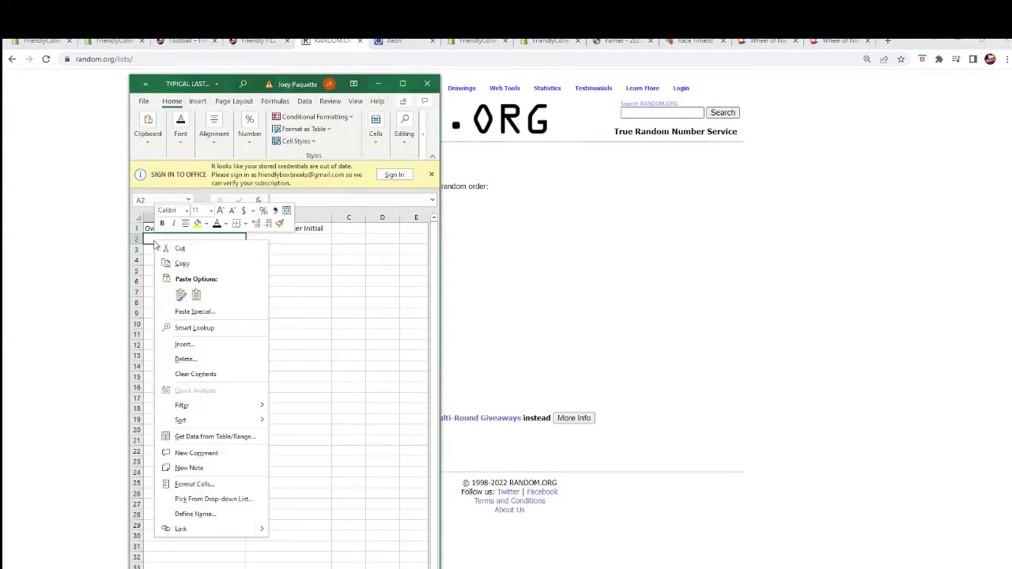
left_click(190, 313)
left_click(117, 248)
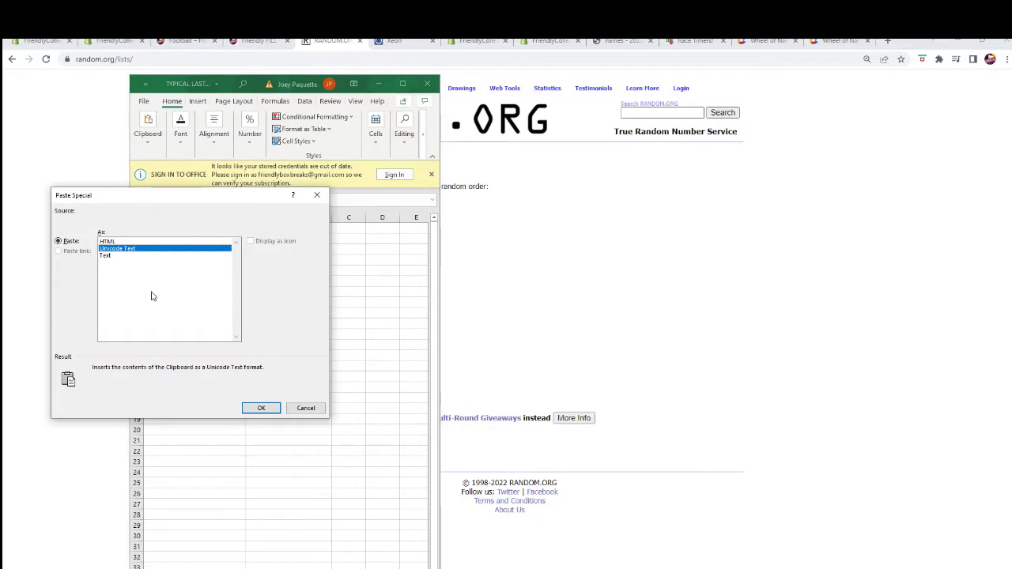
left_click(110, 255)
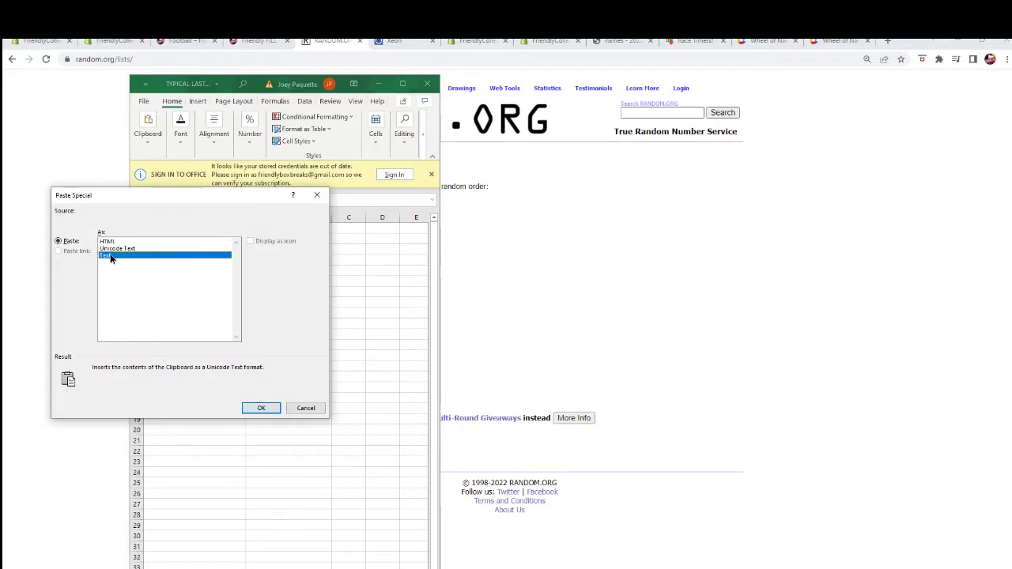
left_click(262, 409)
left_click_drag(275, 269, 277, 235)
left_click(278, 238)
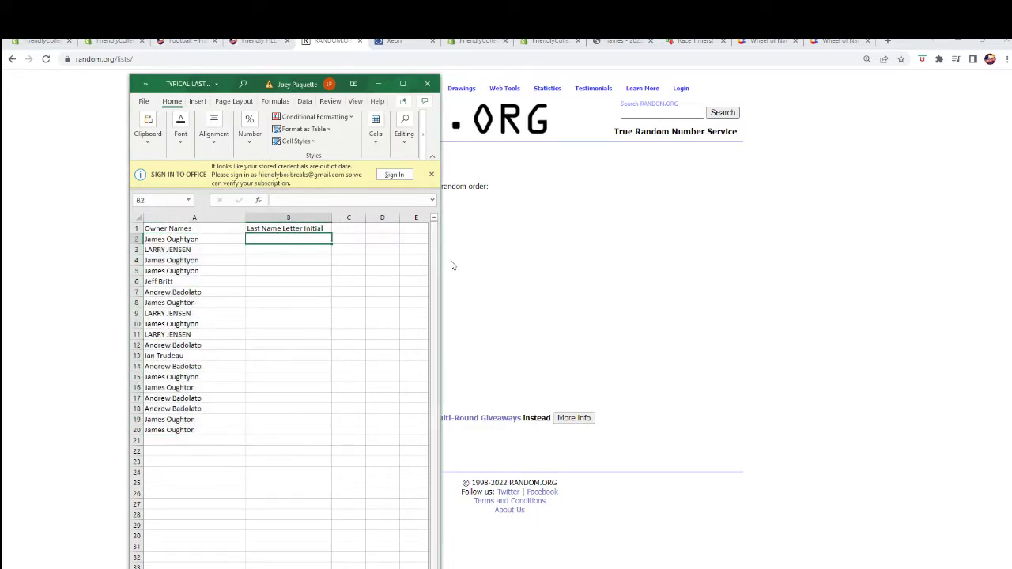
Open a blank List Randomizer form in the browser and fill it with the letter list A through W copied from Notepad.
left_click(450, 266)
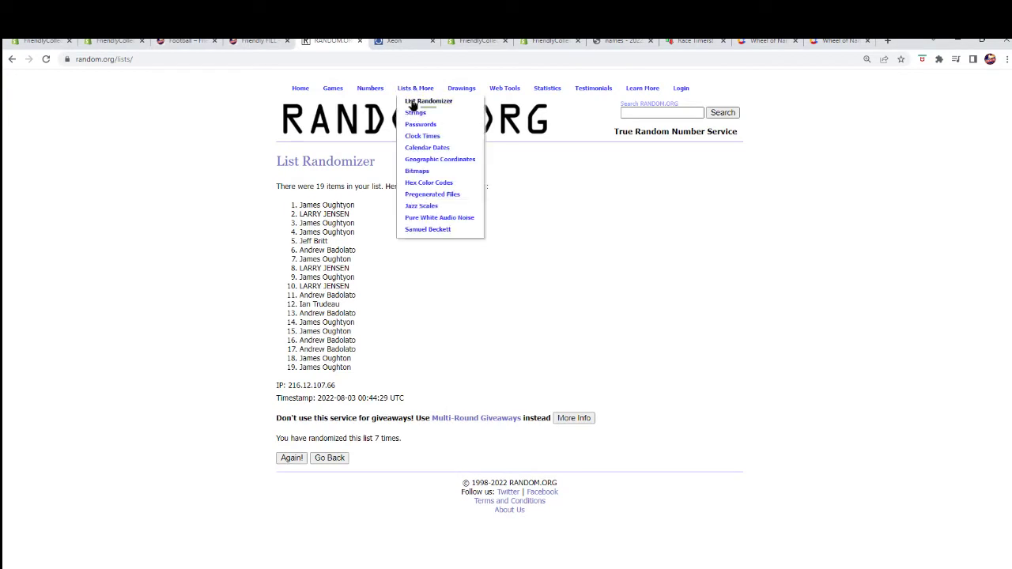
left_click(411, 104)
key("alt+Tab")
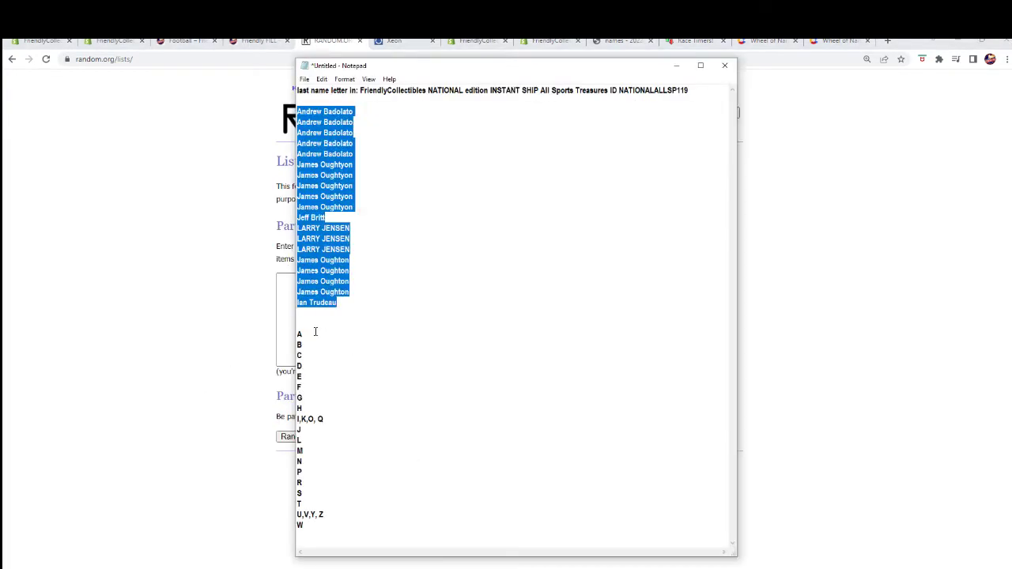
left_click_drag(297, 332, 304, 525)
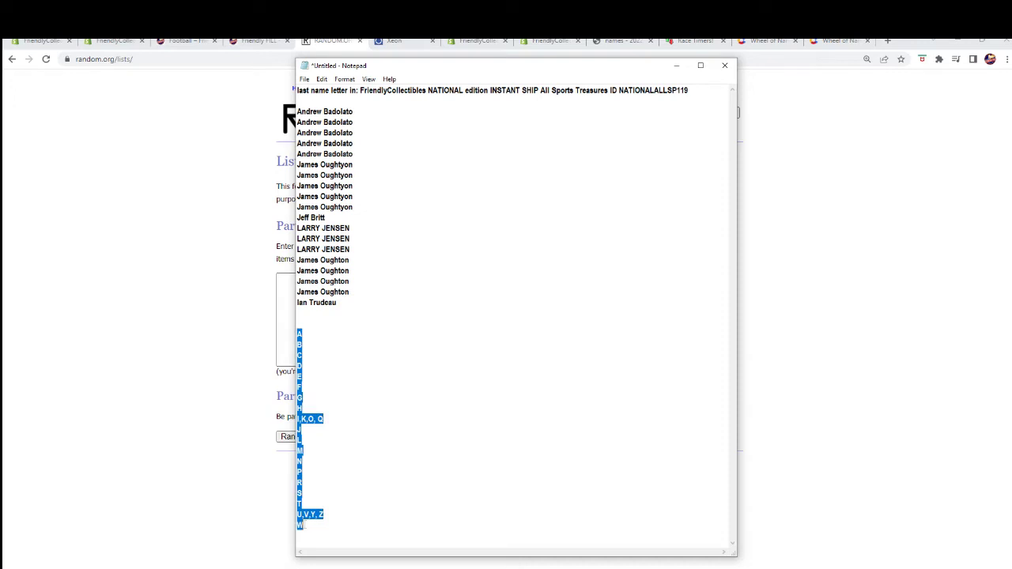
right_click(300, 381)
left_click(327, 417)
left_click(290, 319)
right_click(288, 288)
left_click(318, 368)
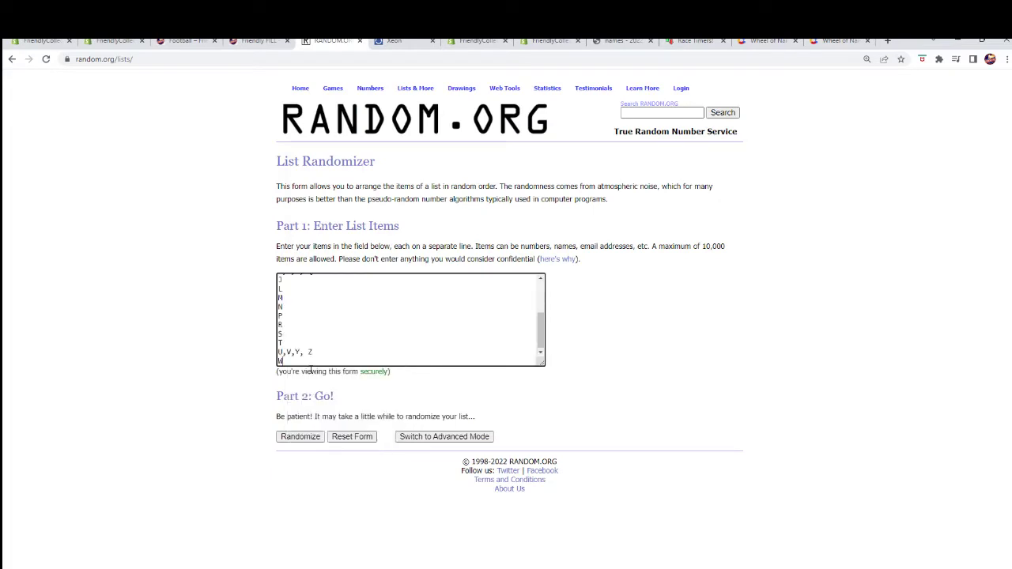
Randomize the letter list seven times in total.
left_click(300, 437)
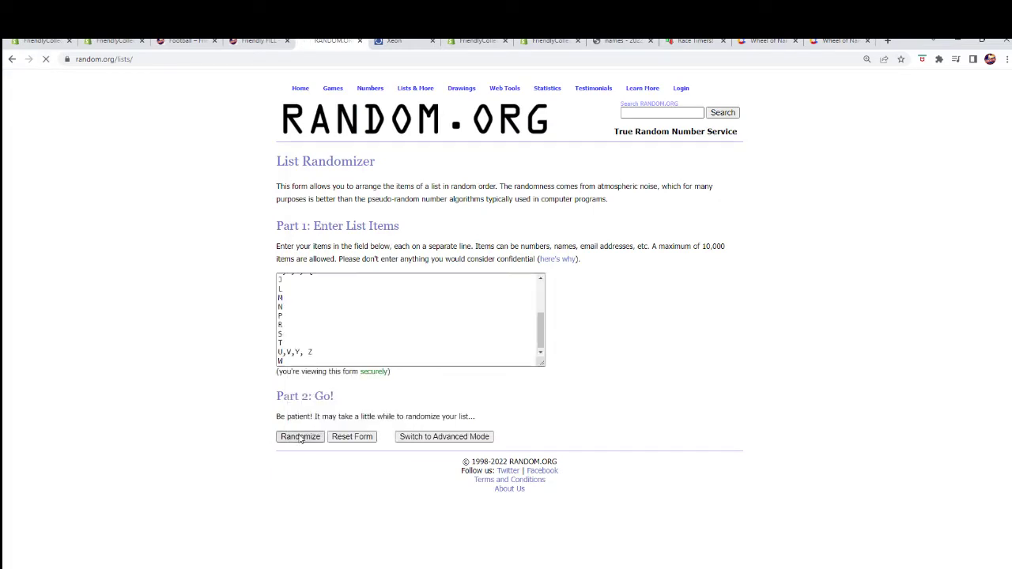
left_click(292, 440)
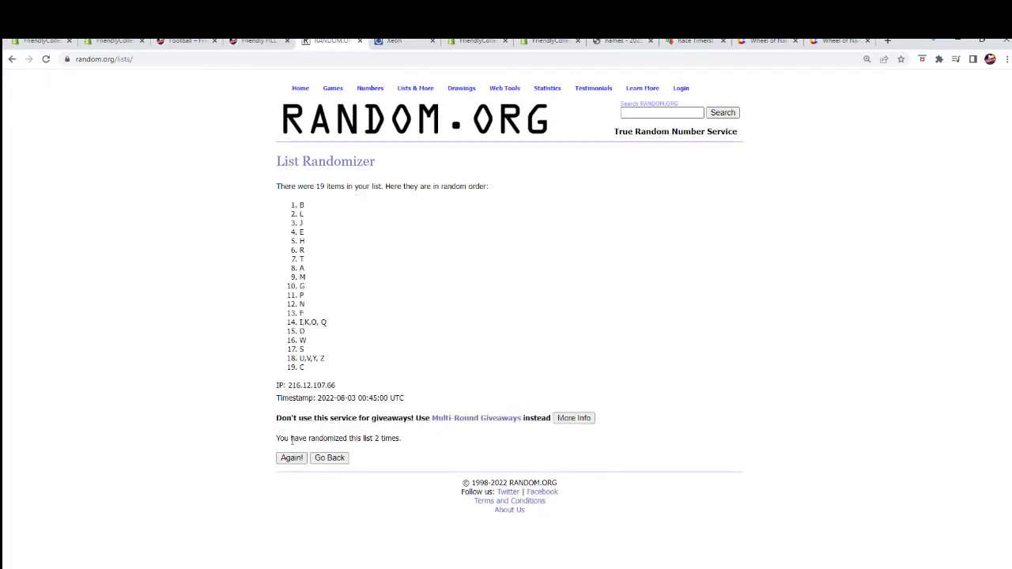
left_click(292, 458)
left_click(292, 460)
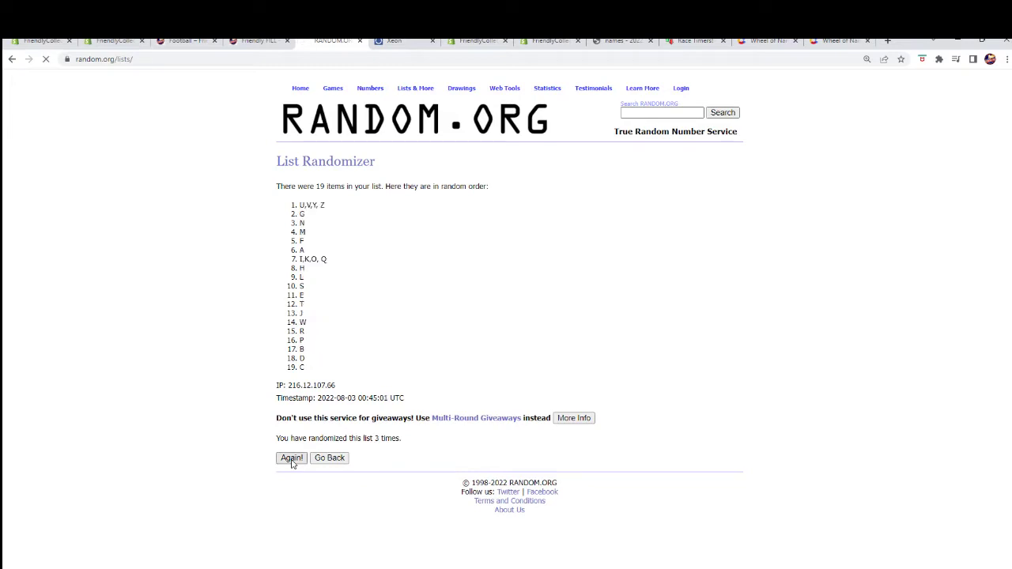
left_click(292, 460)
left_click(291, 460)
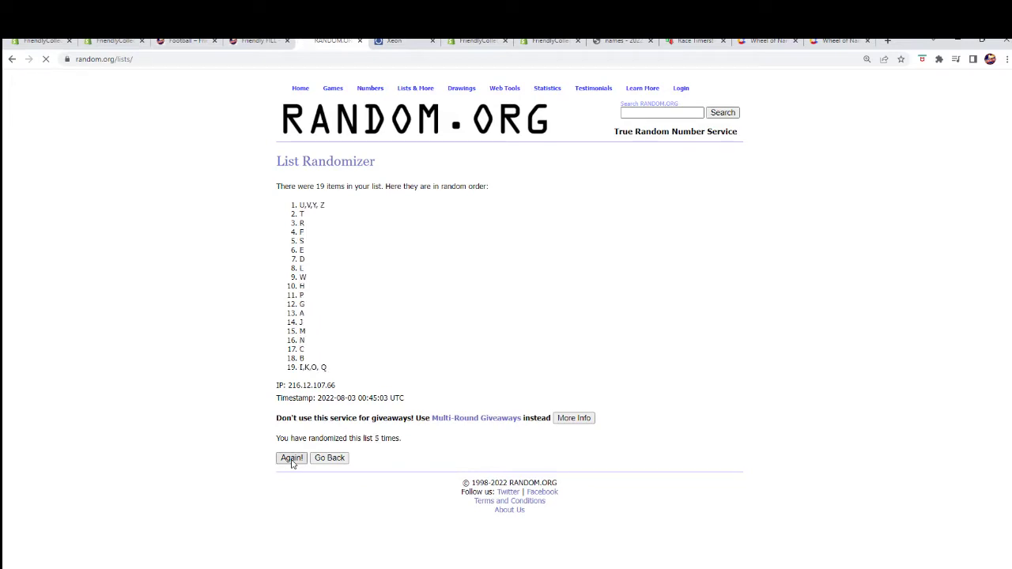
left_click(292, 459)
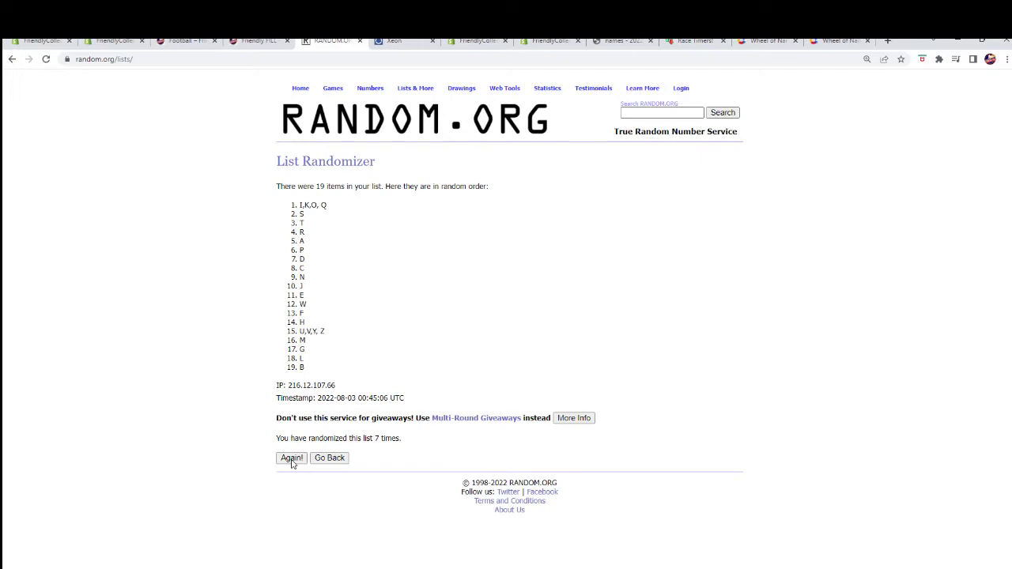
Copy the randomized letters and paste them as Text into the Excel sheet's Last Name Letter Initial column from B2, leaving A1 selected.
left_click_drag(305, 370, 302, 203)
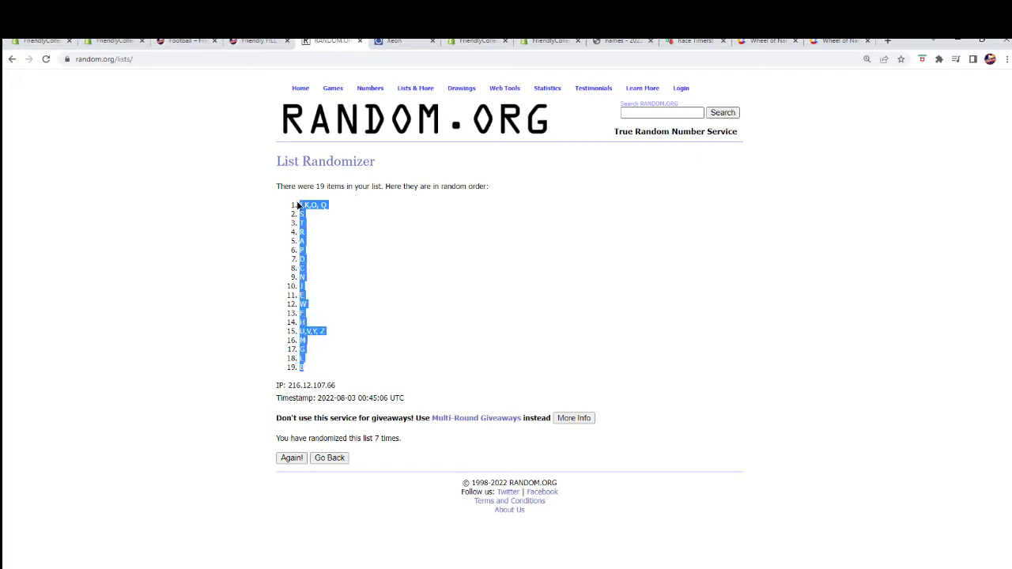
right_click(302, 204)
left_click(319, 214)
left_click(208, 535)
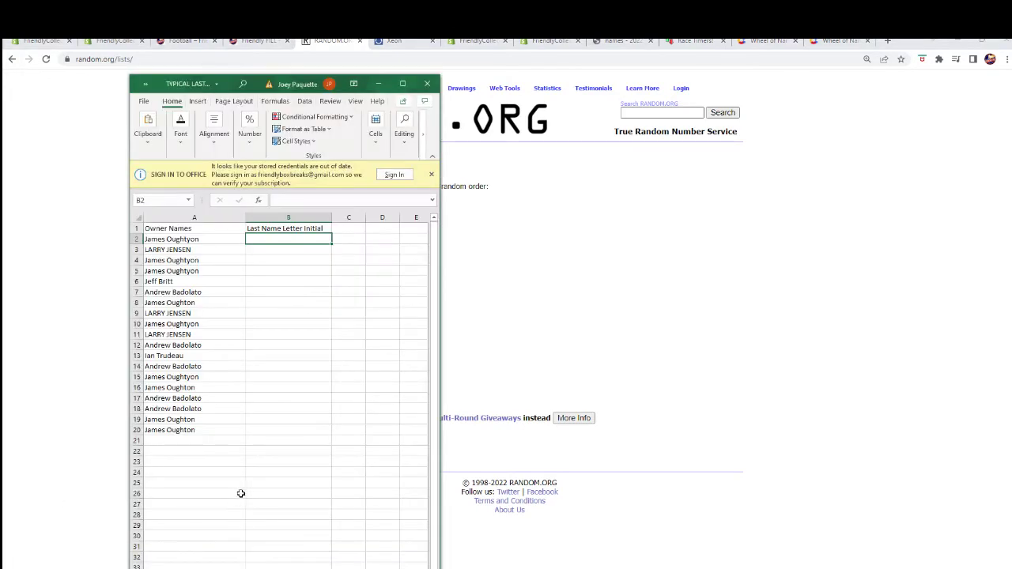
right_click(264, 239)
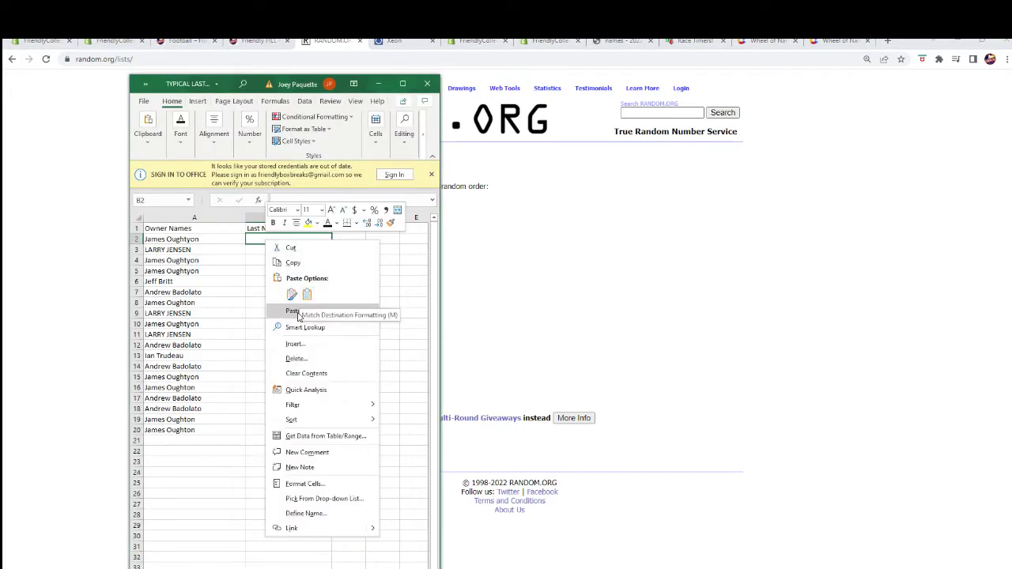
left_click(318, 313)
left_click(212, 256)
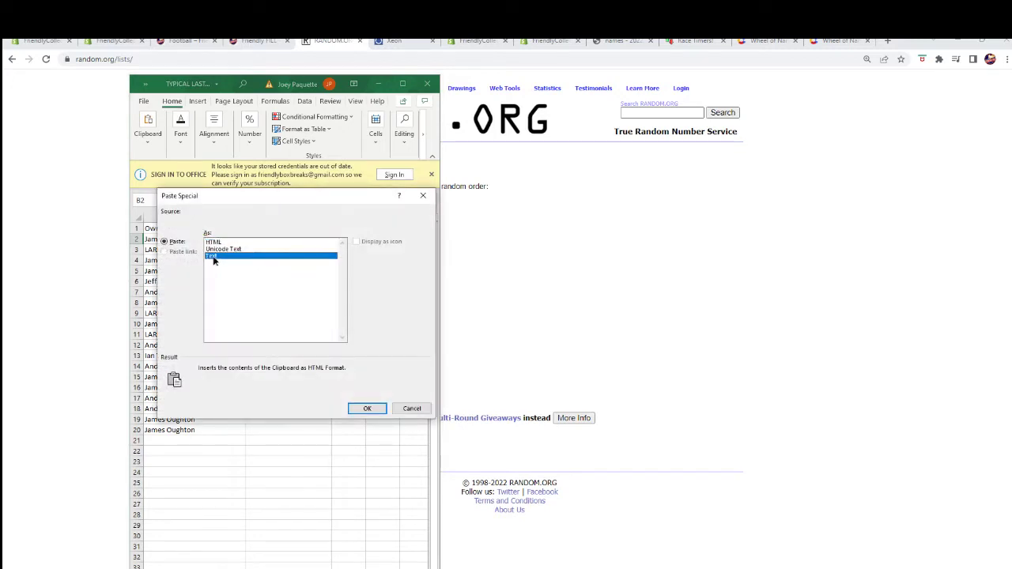
left_click(367, 408)
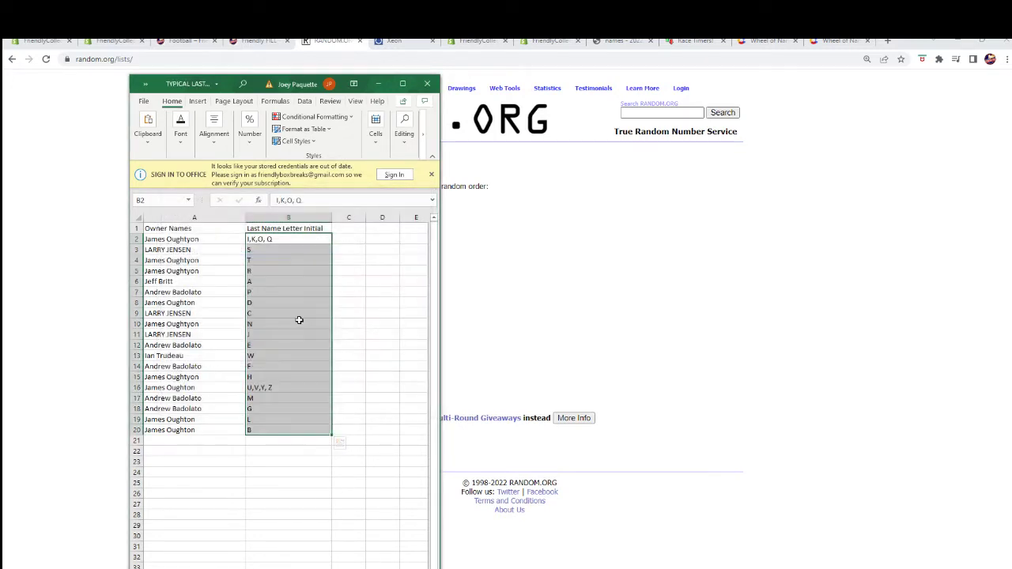
left_click(174, 241)
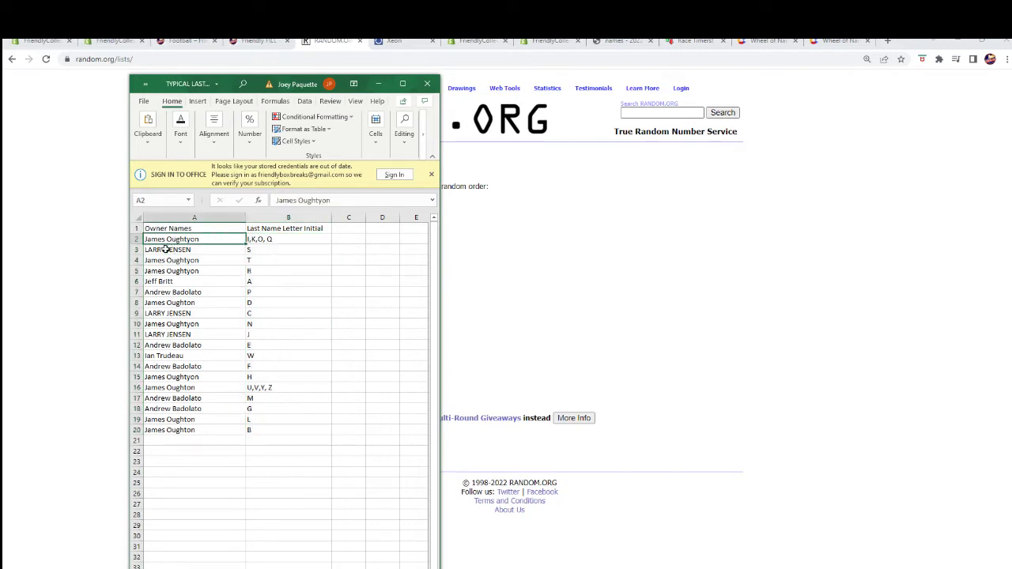
left_click(166, 230)
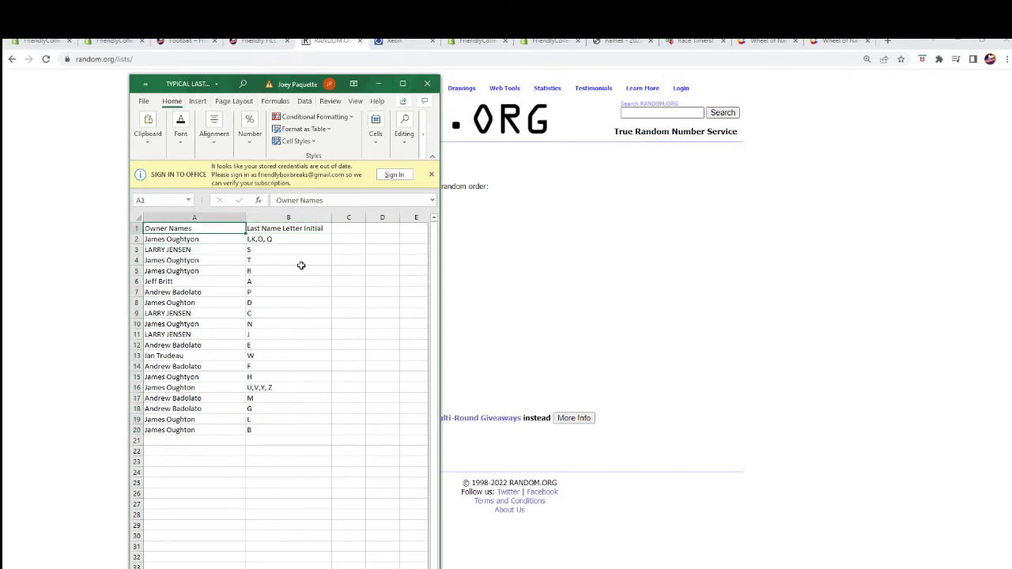